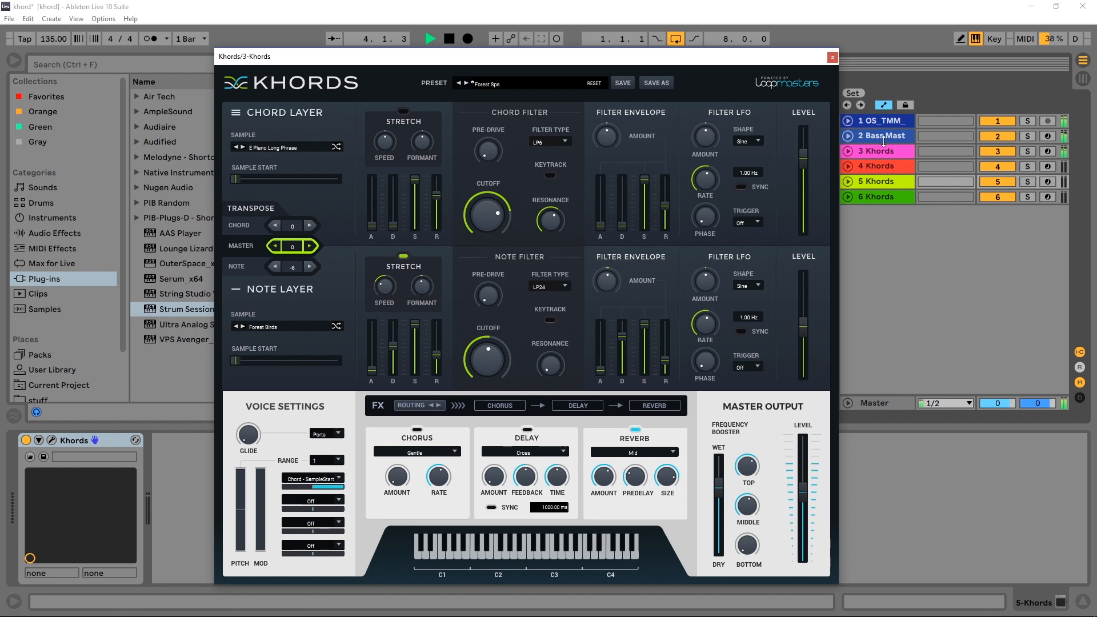
Solo the 3 Khords track, stop playback and arm the track for live playing
{"action": "left_click", "coordinate": [1028, 151]}
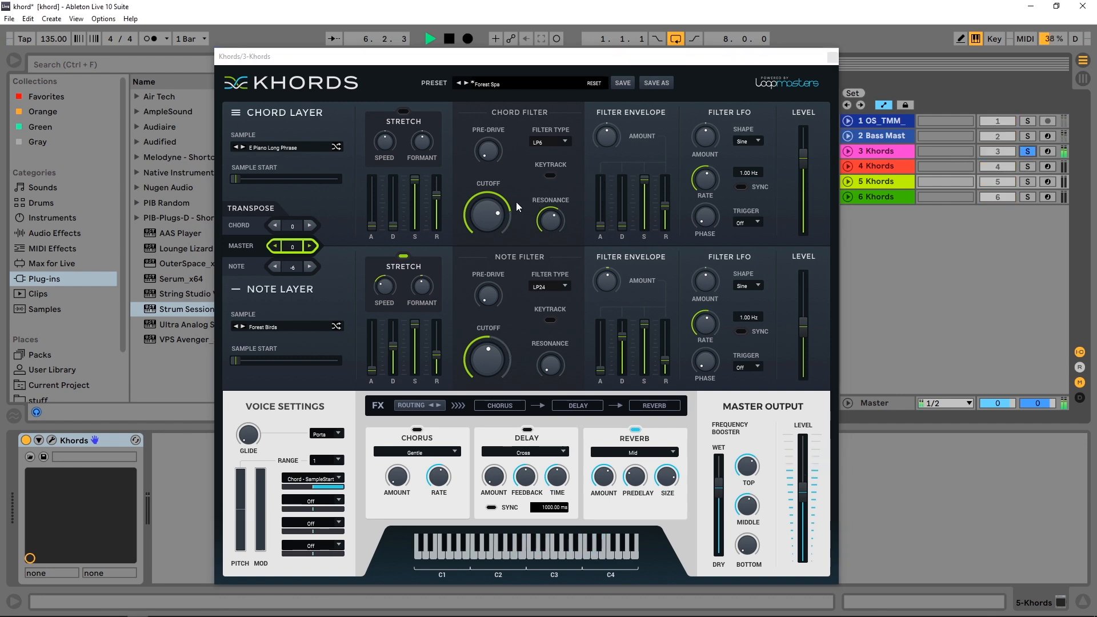
{"action": "mouse_move", "coordinate": [483, 220]}
{"action": "left_mouse_down"}
{"action": "mouse_move", "coordinate": [467, 310]}
{"action": "mouse_move", "coordinate": [478, 212]}
{"action": "left_mouse_up"}
{"action": "key", "text": "space"}
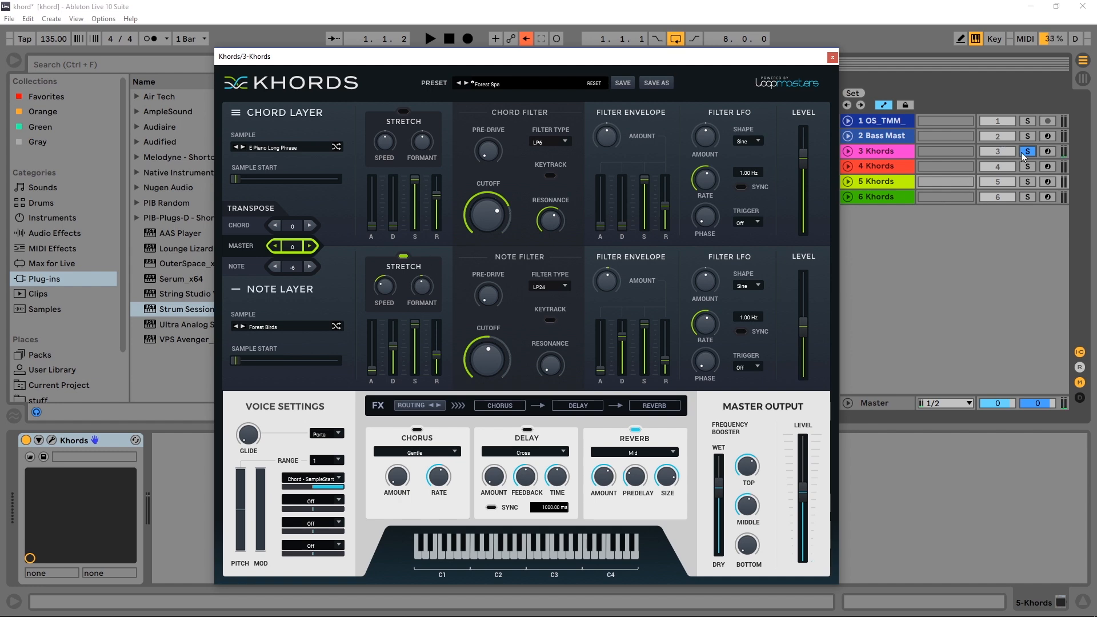
{"action": "left_click", "coordinate": [1047, 152]}
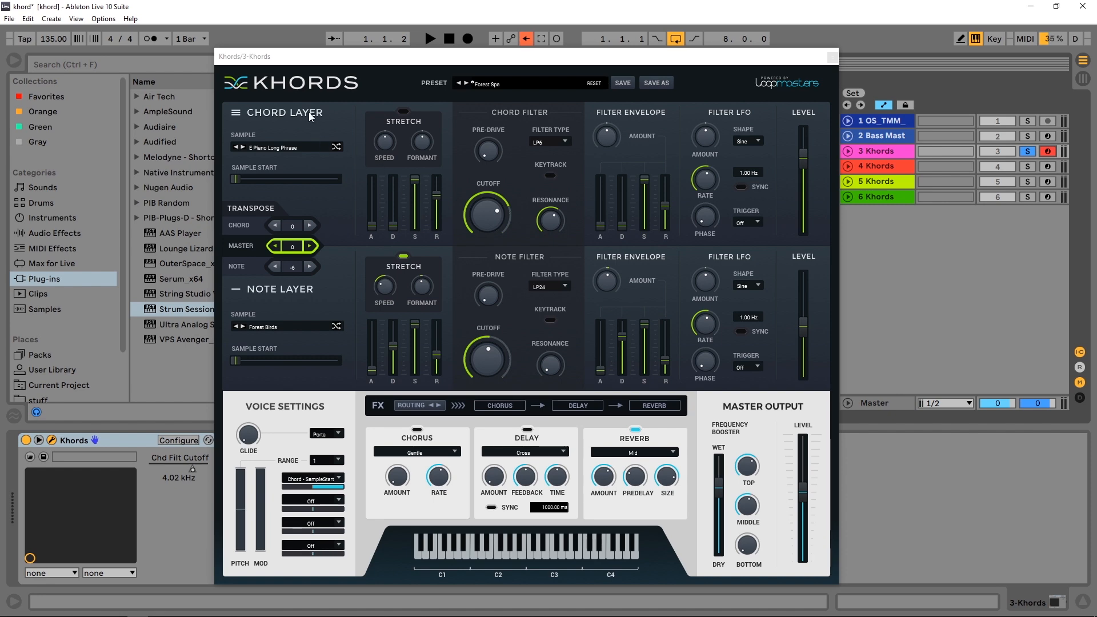
Browse the chord layer's sample categories, including the Major Feel instrument groups and Minor Feel
{"action": "left_click", "coordinate": [262, 148]}
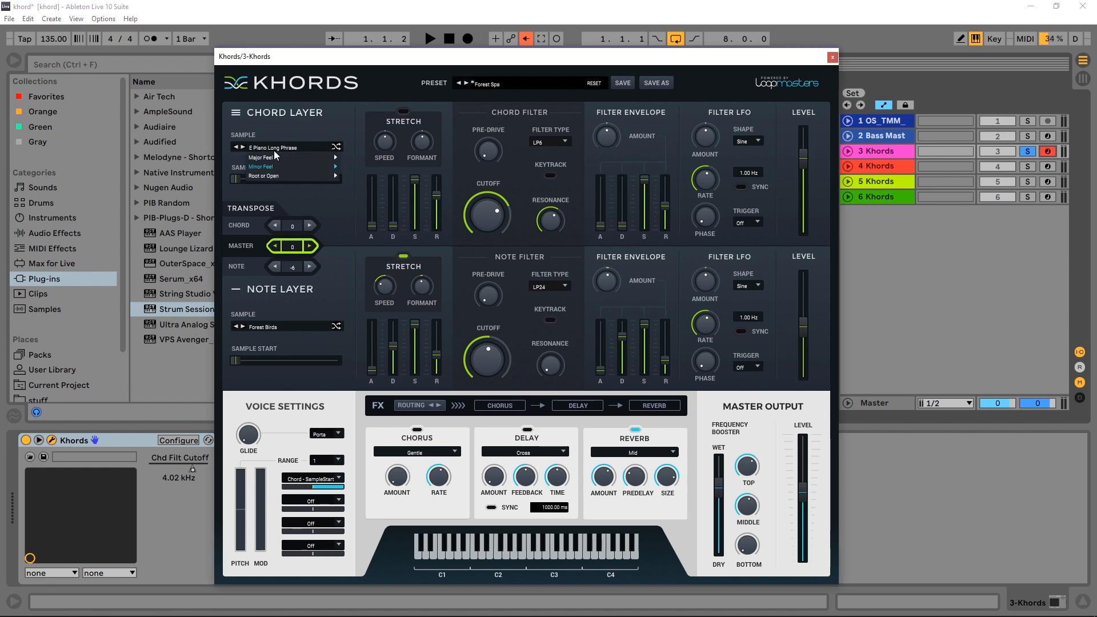
{"action": "mouse_move", "coordinate": [290, 152]}
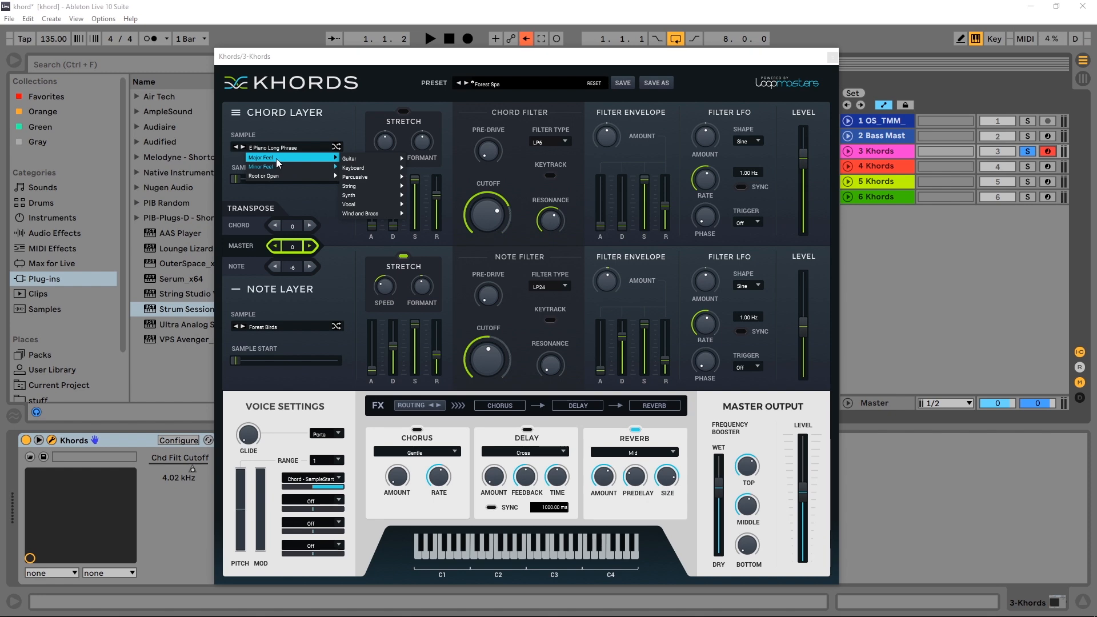
{"action": "mouse_move", "coordinate": [354, 177]}
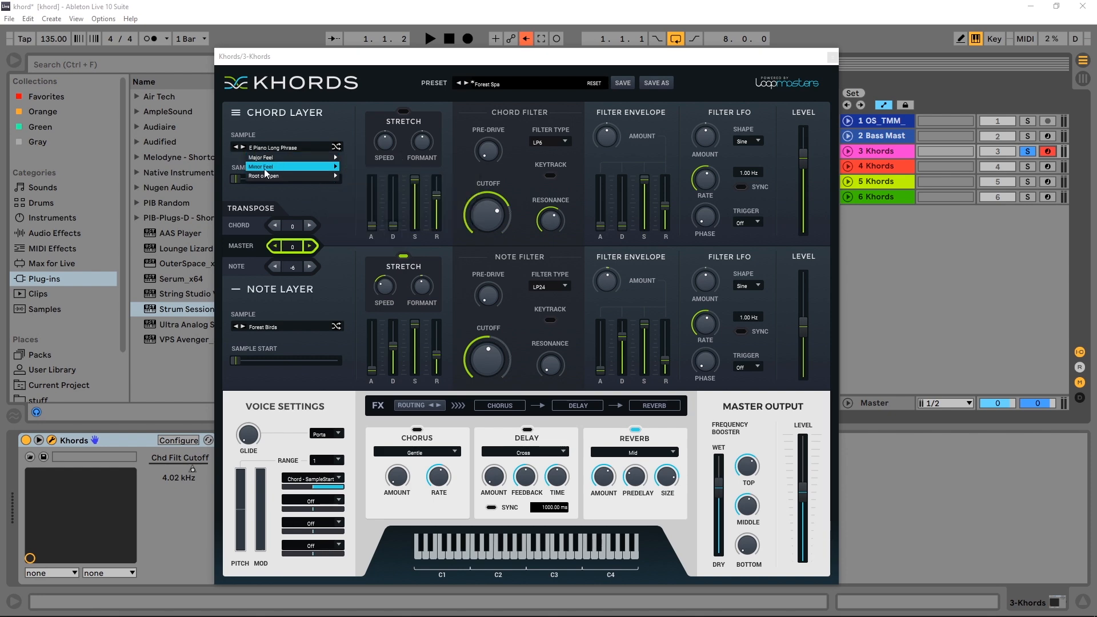
{"action": "left_click", "coordinate": [345, 144]}
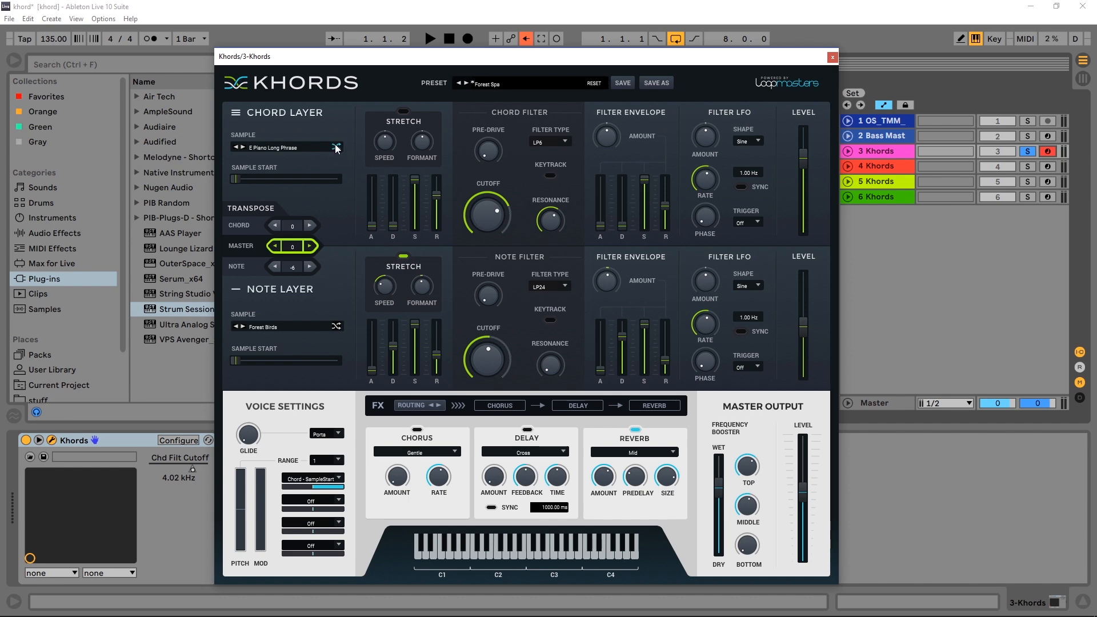
Randomize the chord layer's sample twice, sweeping the chord filter cutoff down to about 66 Hz and back up to about 2.6 kHz
{"action": "left_click", "coordinate": [336, 147]}
{"action": "key", "text": "f"}
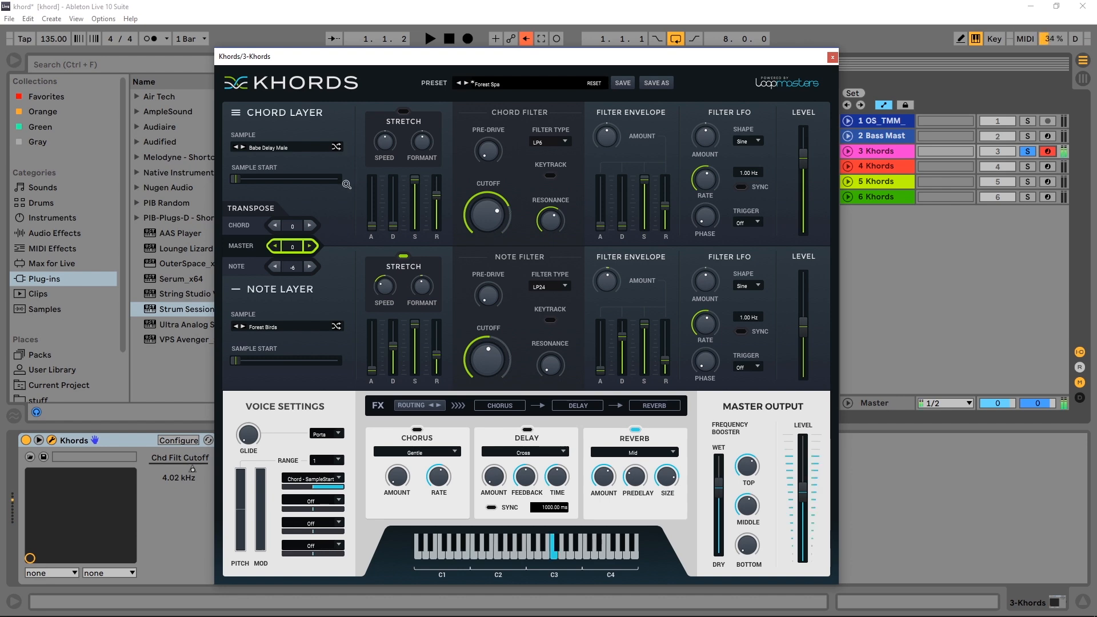
{"action": "left_click_drag", "start_coordinate": [478, 216], "coordinate": [452, 297]}
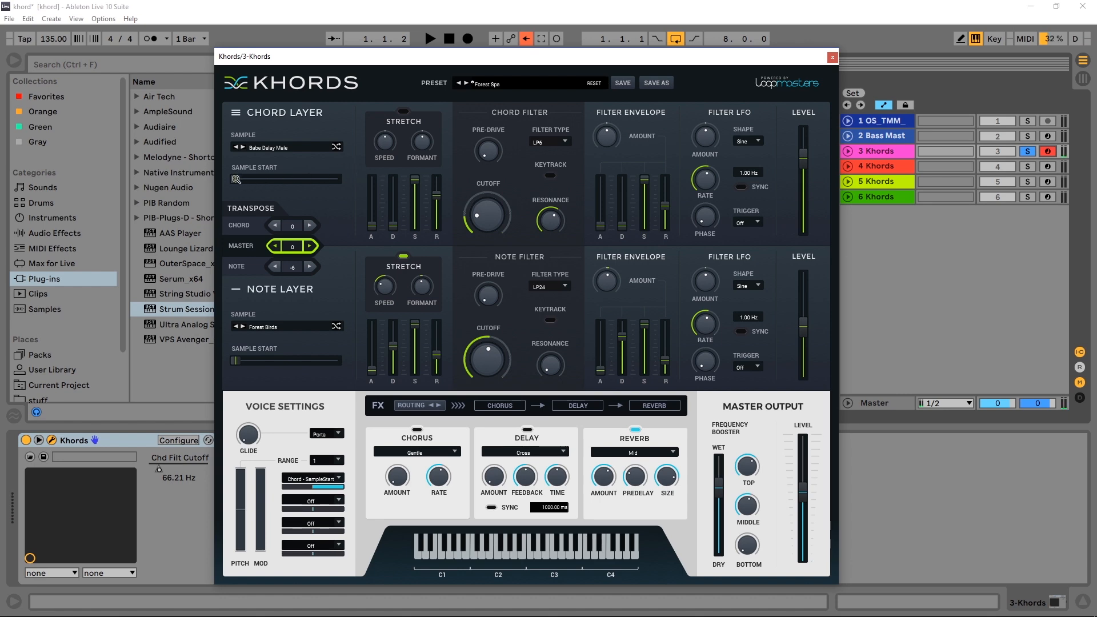
{"action": "left_click", "coordinate": [336, 147]}
{"action": "left_click_drag", "start_coordinate": [501, 224], "coordinate": [500, 148]}
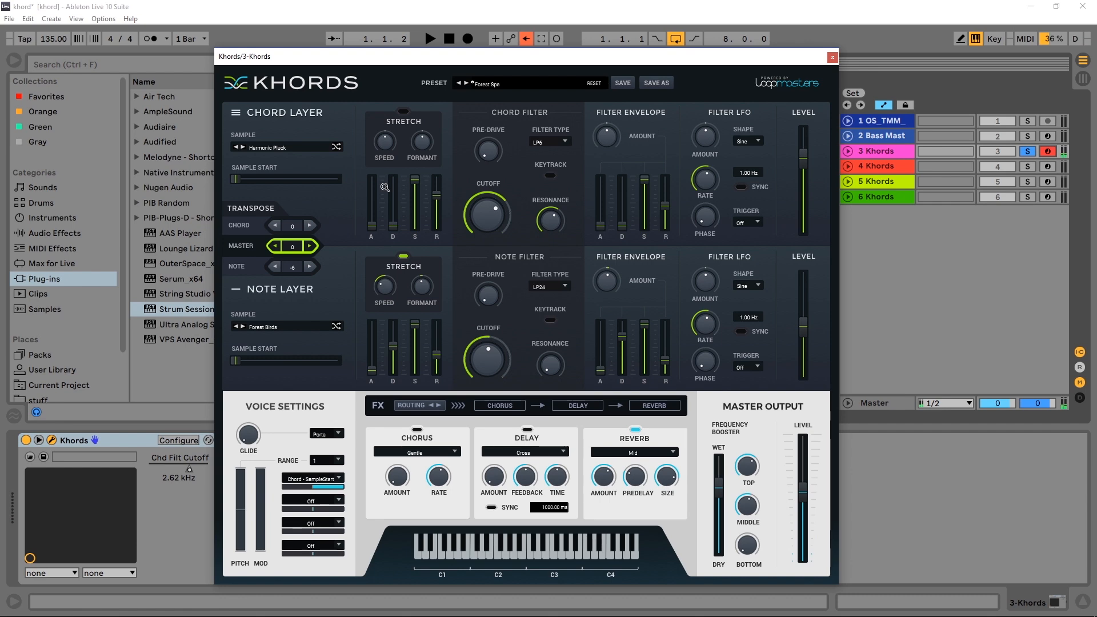
Try a later sample start on the chord layer, return it to the beginning, and look through the chord filter types
{"action": "left_click_drag", "start_coordinate": [235, 179], "coordinate": [304, 185]}
{"action": "left_click_drag", "start_coordinate": [309, 178], "coordinate": [215, 194]}
{"action": "left_click", "coordinate": [557, 140]}
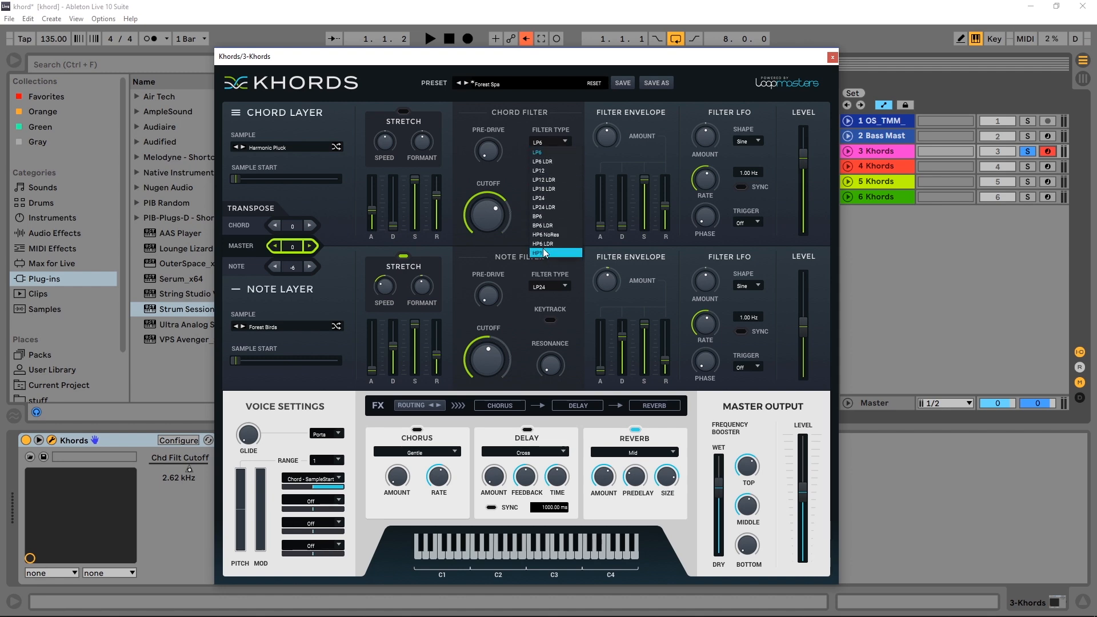
{"action": "left_click", "coordinate": [539, 144]}
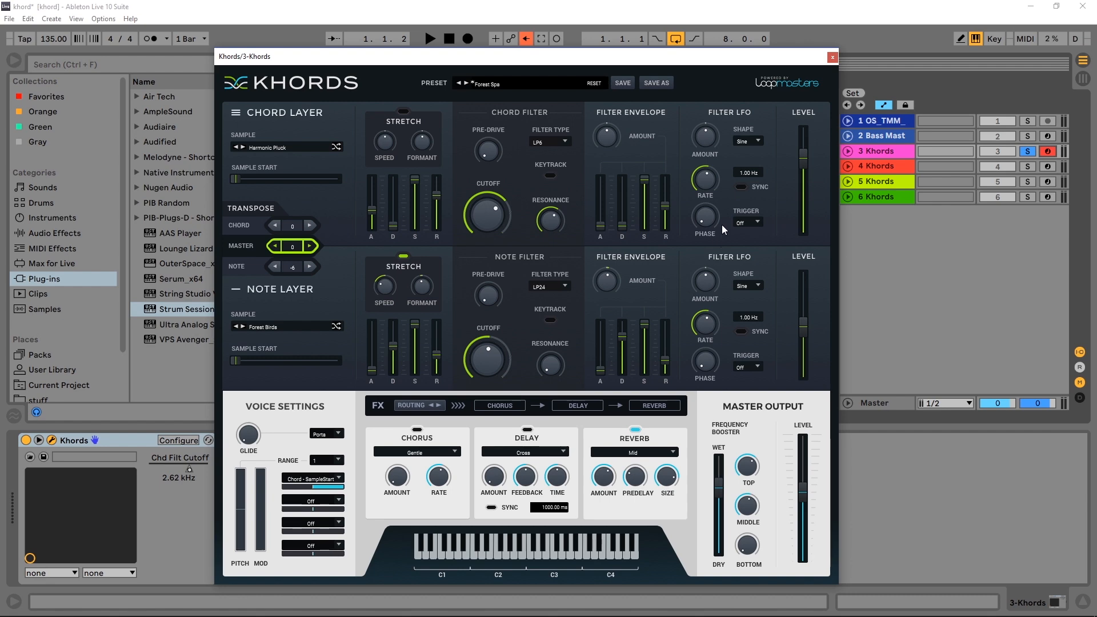
Adjust the chord layer's level and close track 3's Khords window
{"action": "mouse_move", "coordinate": [804, 173]}
{"action": "left_mouse_down"}
{"action": "mouse_move", "coordinate": [807, 191]}
{"action": "mouse_move", "coordinate": [808, 153]}
{"action": "left_mouse_up"}
{"action": "left_click", "coordinate": [834, 58]}
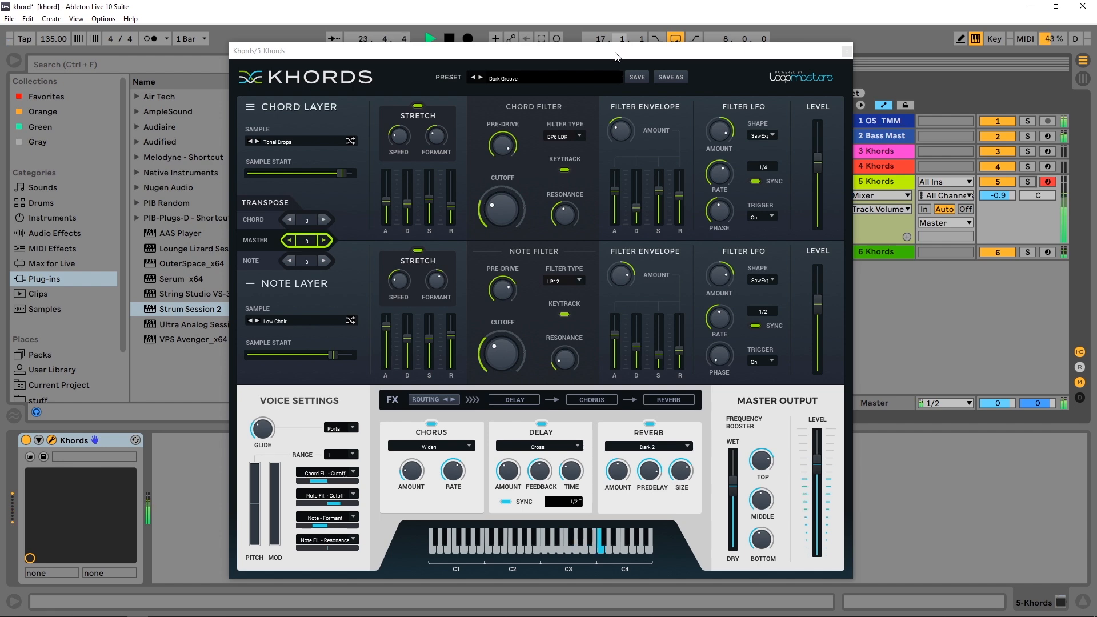
Stop playback, solo the 6 Khords track and audition it on its own
{"action": "key", "text": "space"}
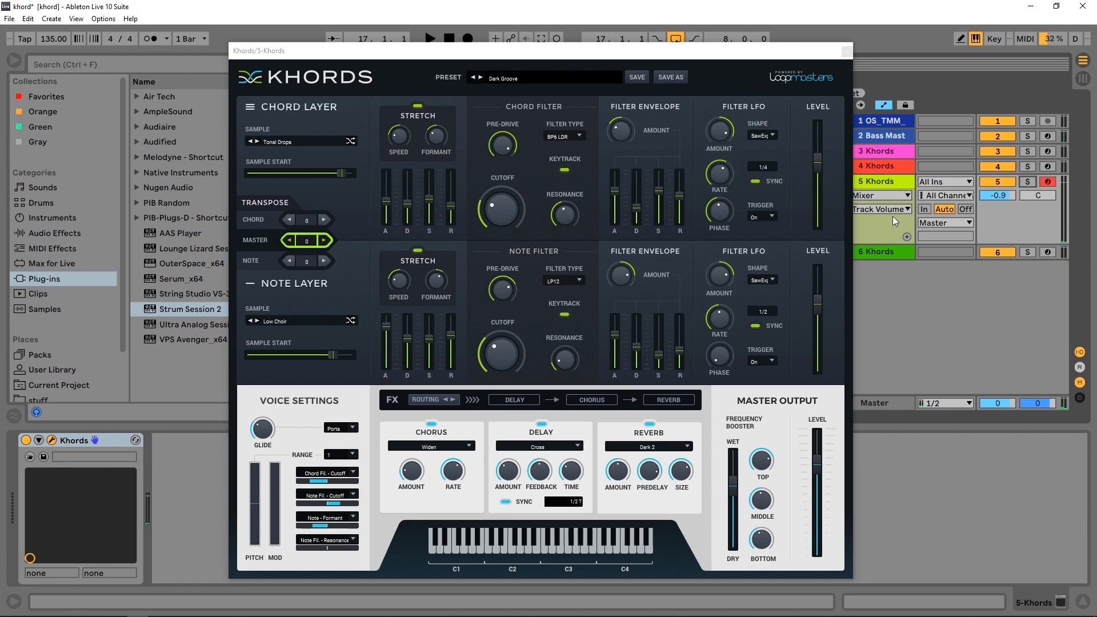
{"action": "left_click", "coordinate": [1026, 253]}
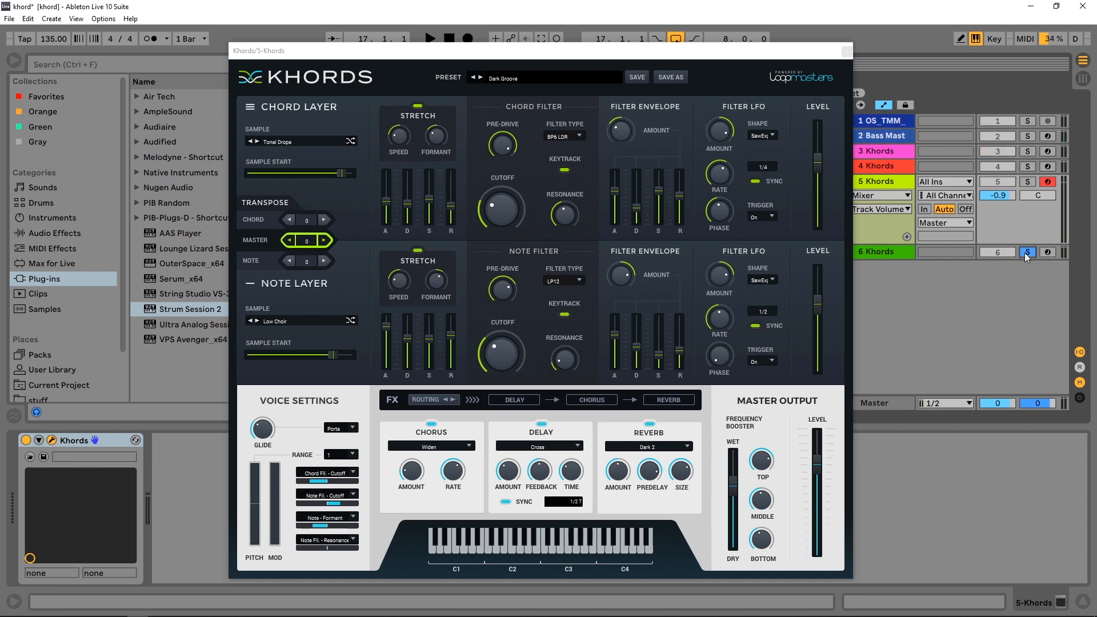
{"action": "key", "text": "space"}
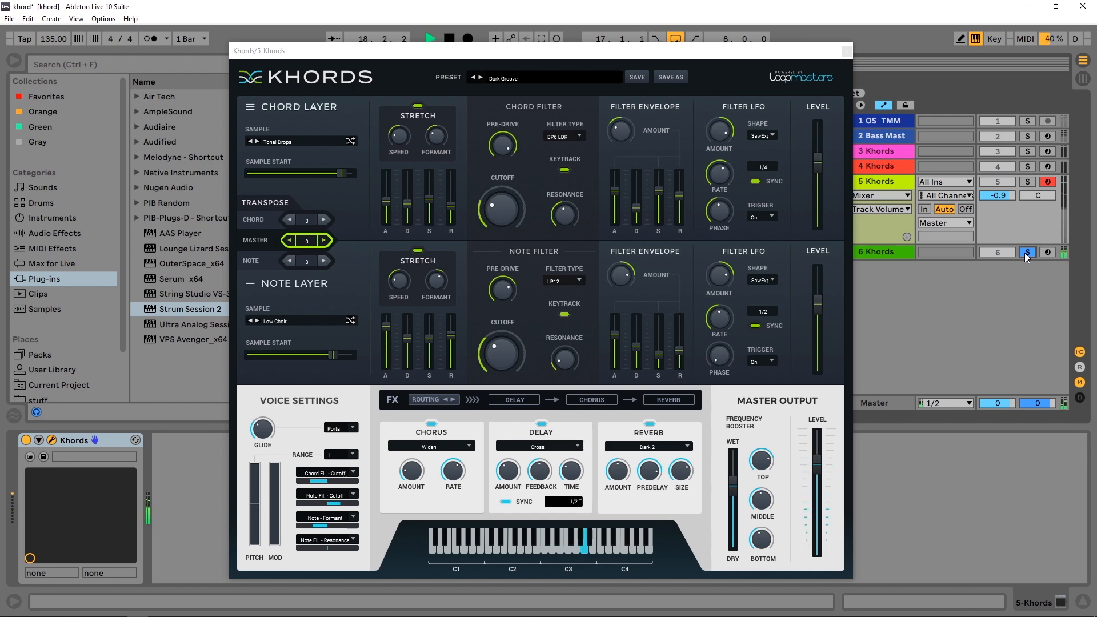
{"action": "key", "text": "space"}
Switch the solo to the 5 Khords track and audition it briefly
{"action": "left_click", "coordinate": [1026, 182]}
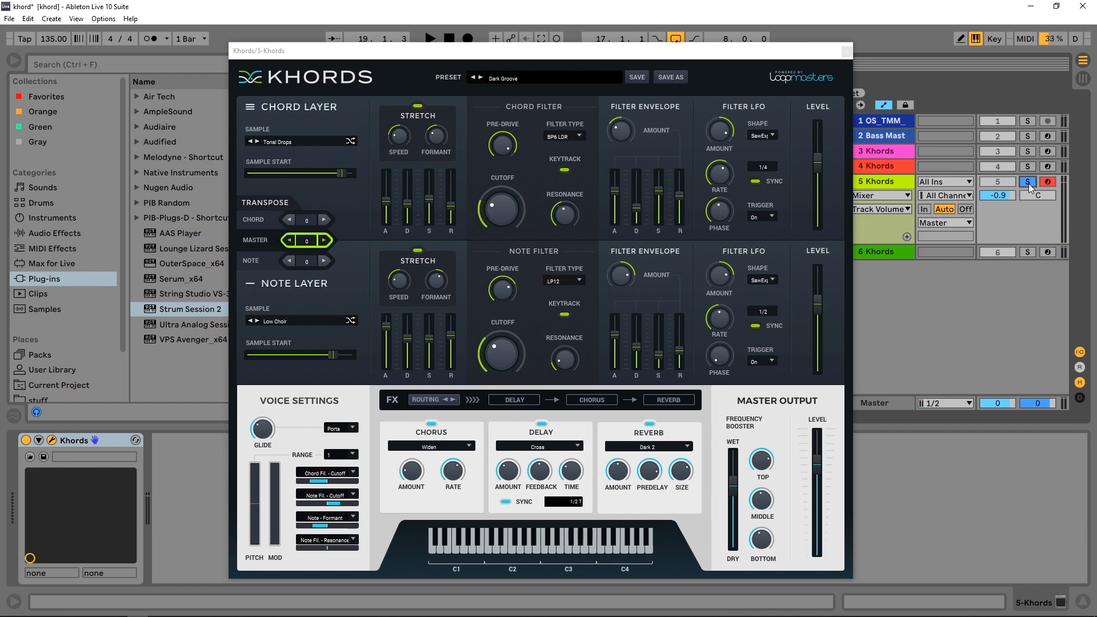
{"action": "key", "text": "space"}
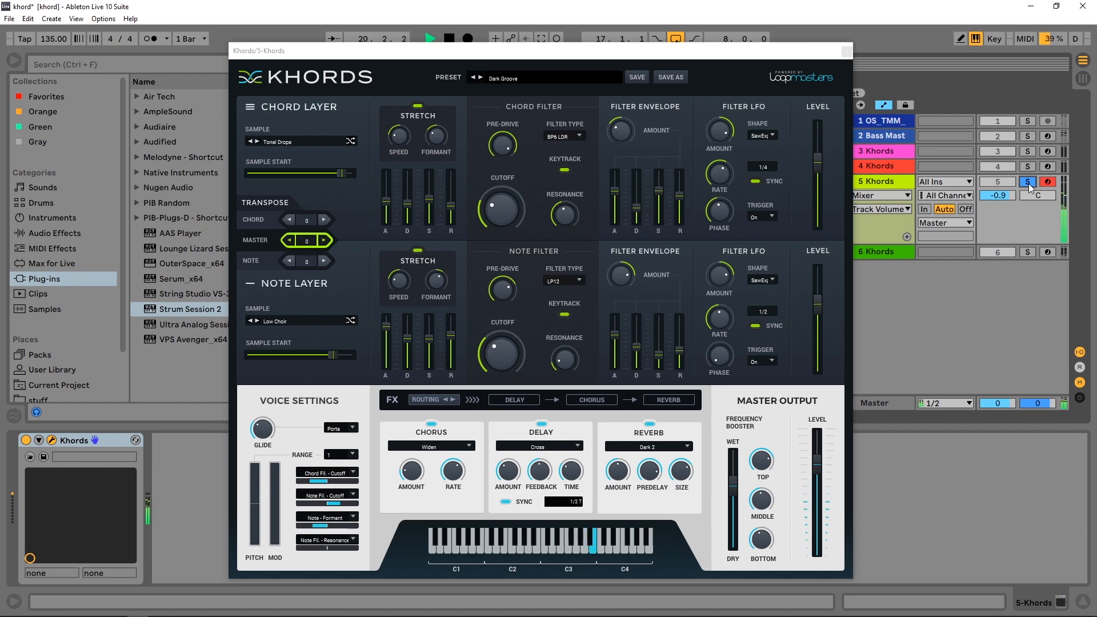
{"action": "key", "text": "space"}
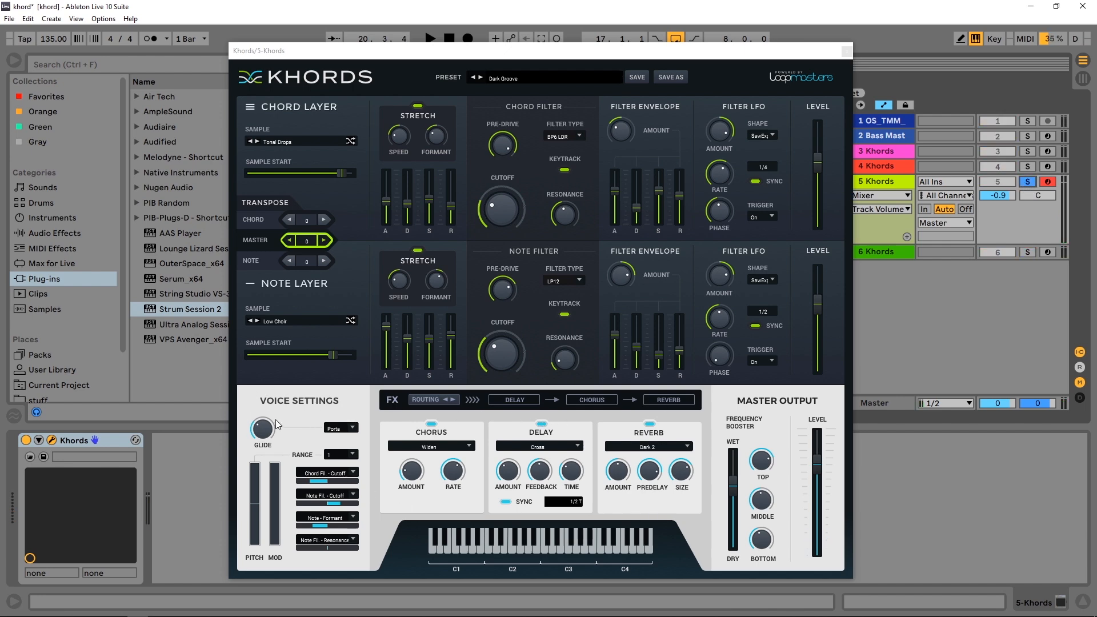
Review the glide mode options and the pitch range choices in the voice settings
{"action": "left_click", "coordinate": [340, 428]}
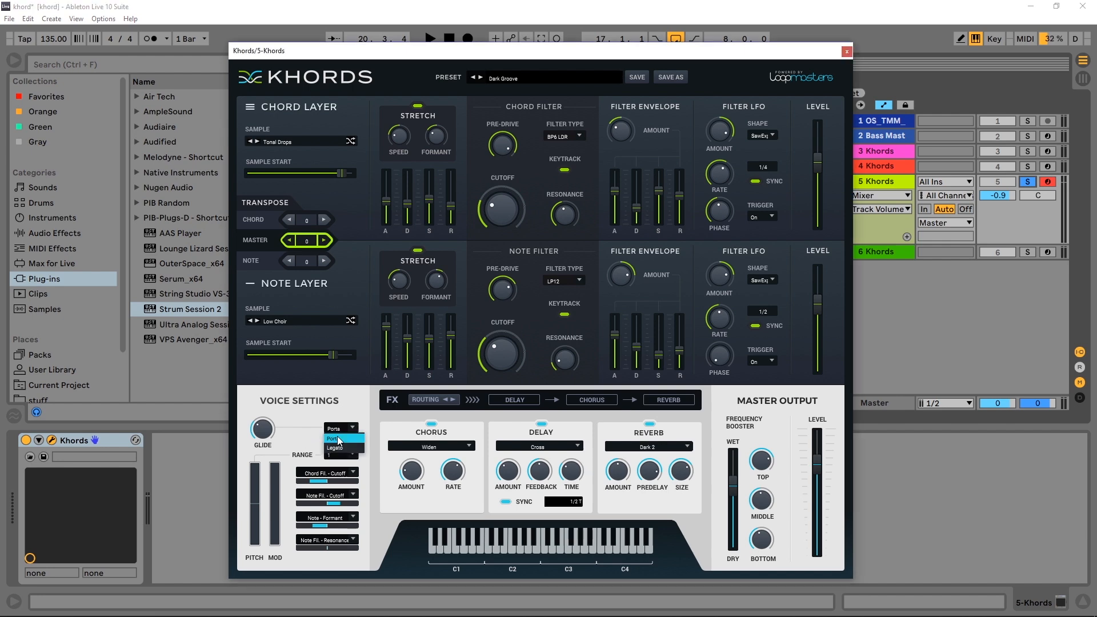
{"action": "left_click", "coordinate": [341, 428]}
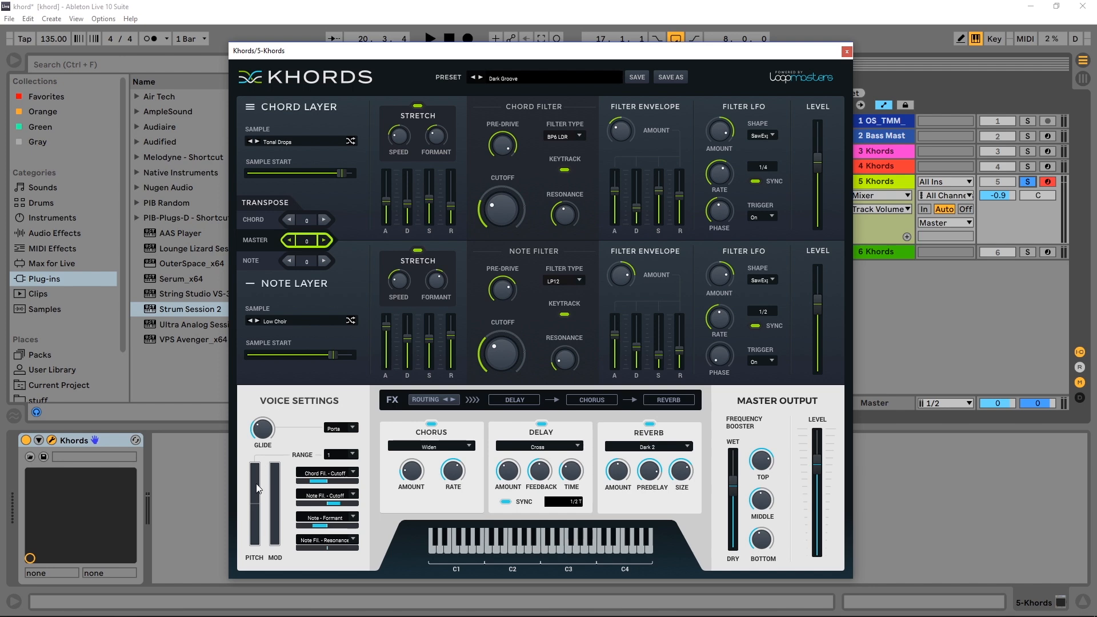
{"action": "left_click", "coordinate": [338, 455]}
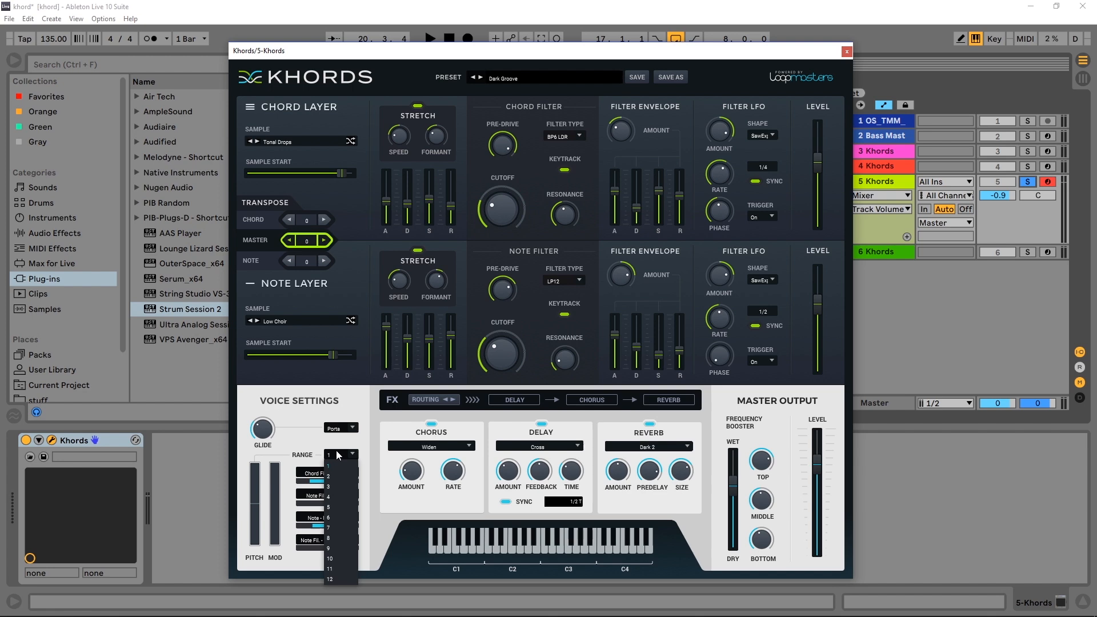
{"action": "left_click", "coordinate": [339, 457]}
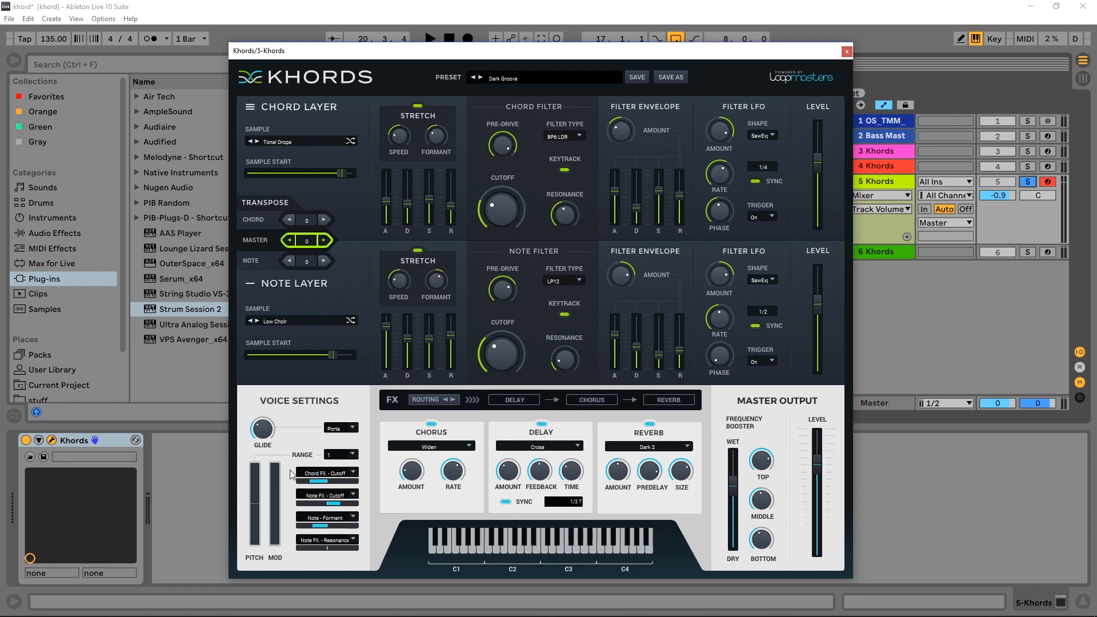
Test the mod wheel against playback and reduce the modulation amount of the Chord Fil. - Cutoff slot
{"action": "left_click_drag", "start_coordinate": [276, 498], "coordinate": [278, 546]}
{"action": "key", "text": "space"}
{"action": "key", "text": "space"}
{"action": "mouse_move", "coordinate": [313, 483]}
{"action": "left_mouse_down"}
{"action": "mouse_move", "coordinate": [352, 488]}
{"action": "mouse_move", "coordinate": [305, 490]}
{"action": "mouse_move", "coordinate": [374, 485]}
{"action": "mouse_move", "coordinate": [337, 493]}
{"action": "mouse_move", "coordinate": [347, 484]}
{"action": "mouse_move", "coordinate": [308, 480]}
{"action": "left_mouse_up"}
Look through the first modulation slot's available targets and set the mod wheel to a bit under half
{"action": "left_click", "coordinate": [320, 474]}
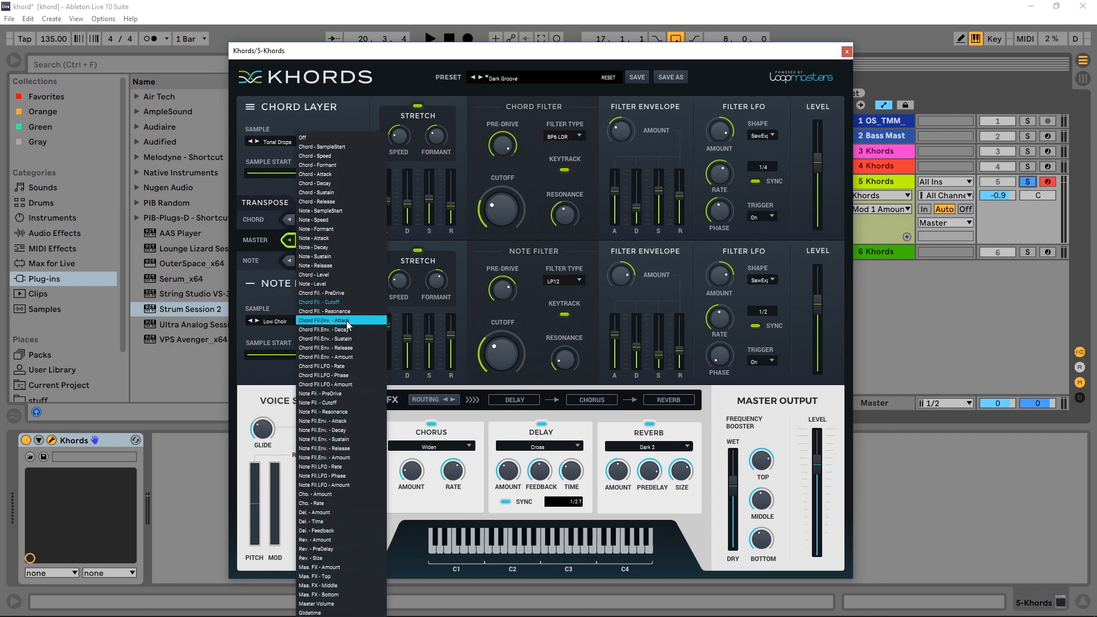
{"action": "left_click", "coordinate": [289, 428]}
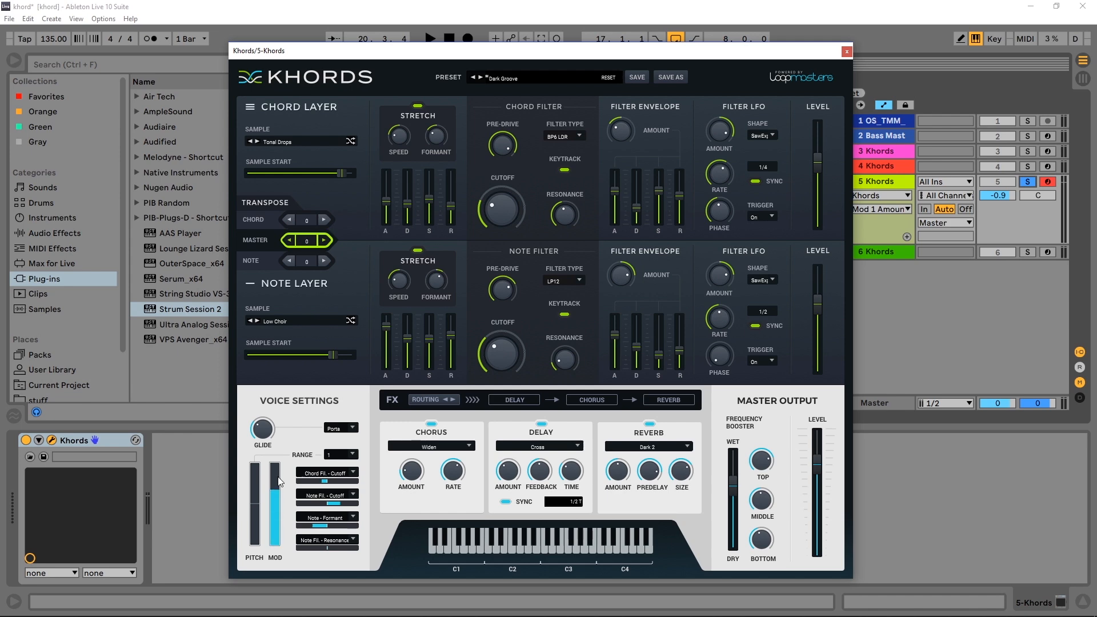
{"action": "left_click_drag", "start_coordinate": [277, 538], "coordinate": [279, 507]}
Review the available chorus, delay and reverb types, keeping Widen, Cross and Dark 2
{"action": "left_click", "coordinate": [451, 446]}
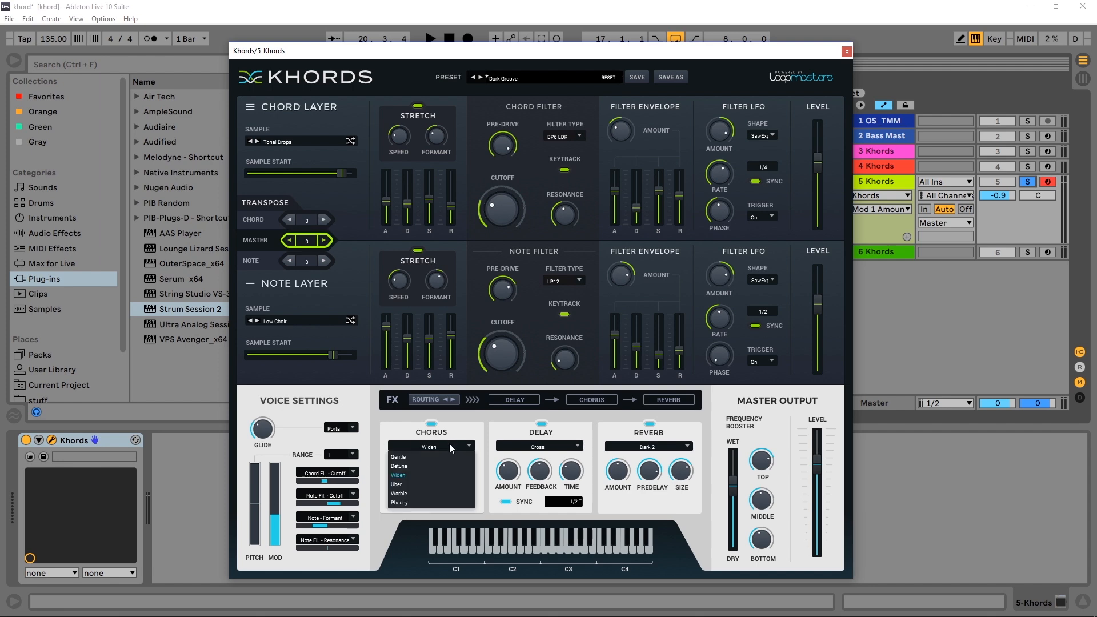
{"action": "left_click", "coordinate": [449, 443]}
{"action": "left_click", "coordinate": [541, 449]}
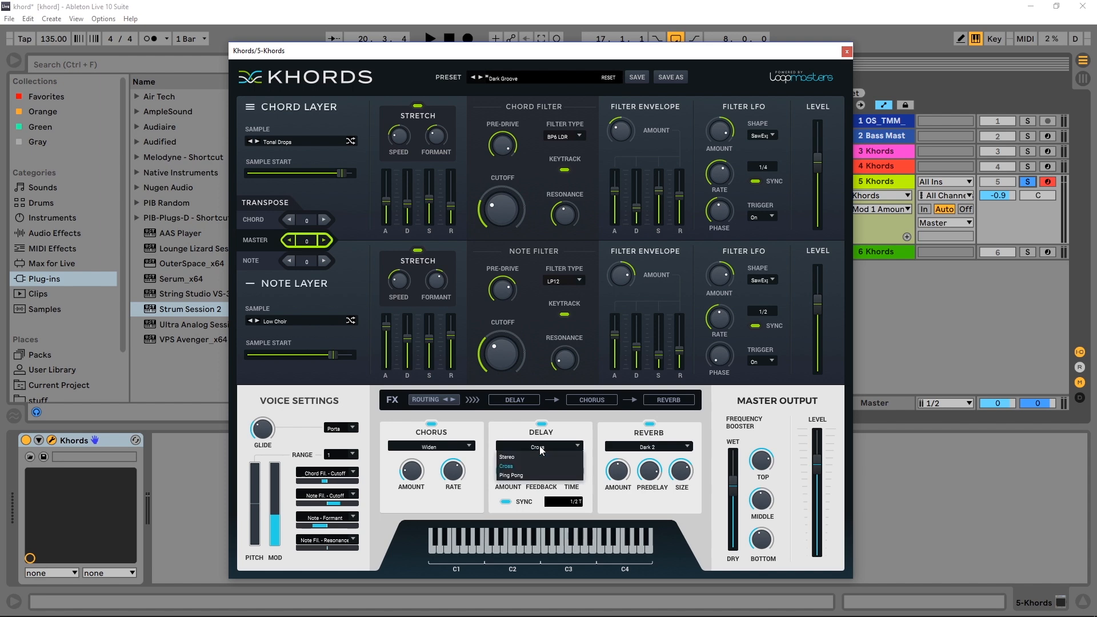
{"action": "left_click", "coordinate": [546, 439]}
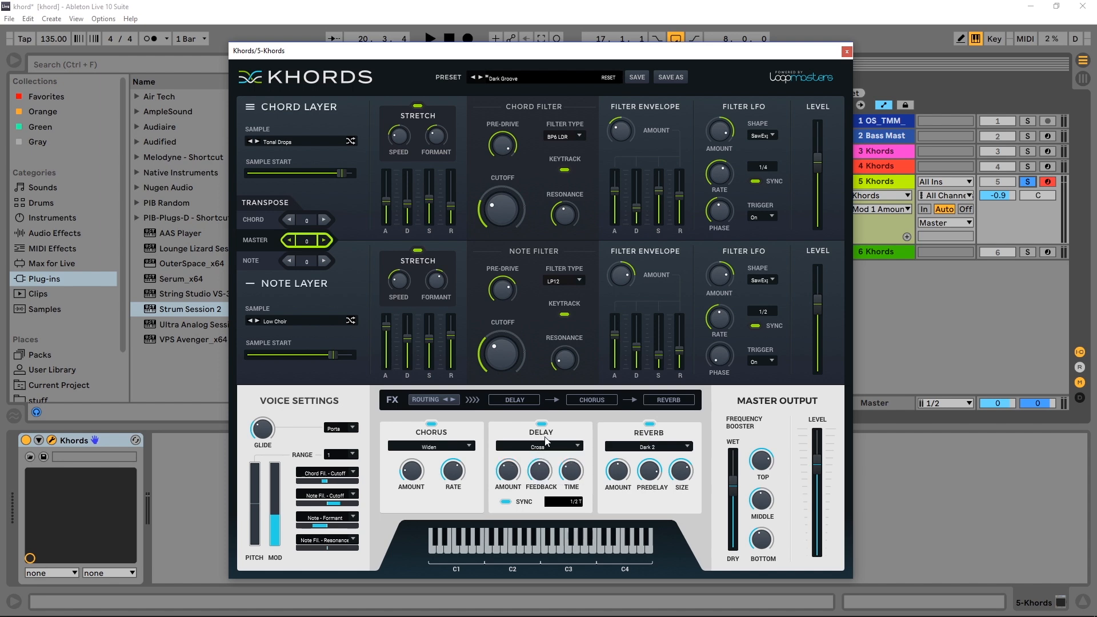
{"action": "left_click", "coordinate": [640, 447]}
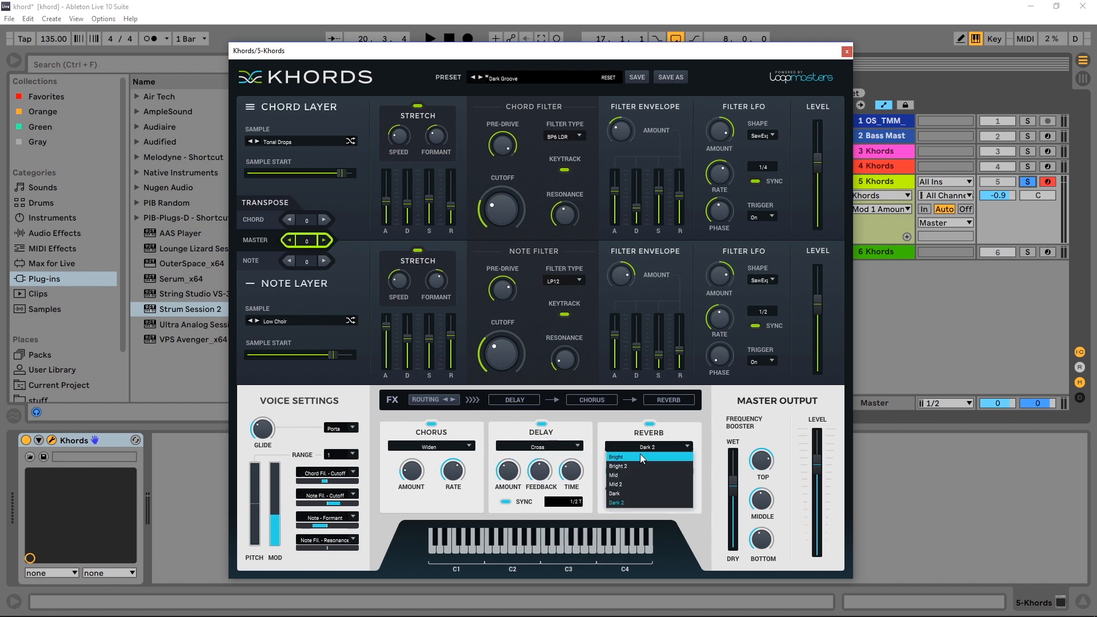
{"action": "left_click", "coordinate": [622, 502]}
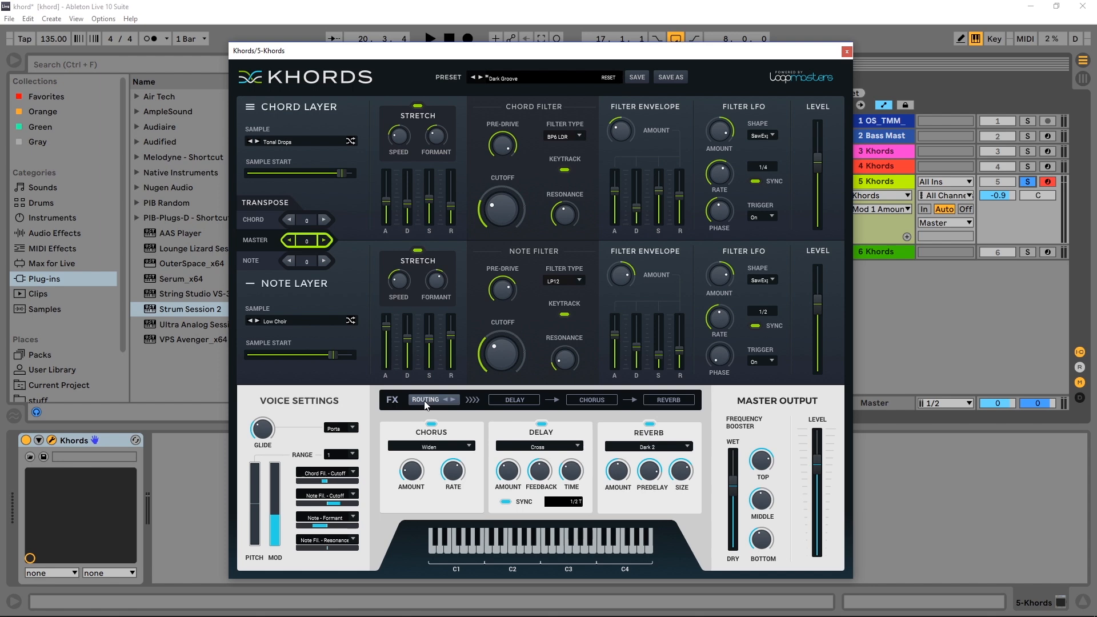
Change the FX routing order to Delay, Reverb, Chorus
{"action": "left_click", "coordinate": [444, 400]}
{"action": "left_click", "coordinate": [438, 403]}
Adjust the frequency booster's wet/dry mix and its top, middle and bottom bands while auditioning the soloed track
{"action": "left_click_drag", "start_coordinate": [732, 490], "coordinate": [762, 432]}
{"action": "key", "text": "space"}
{"action": "left_click_drag", "start_coordinate": [754, 506], "coordinate": [759, 582]}
{"action": "left_click_drag", "start_coordinate": [762, 536], "coordinate": [763, 597]}
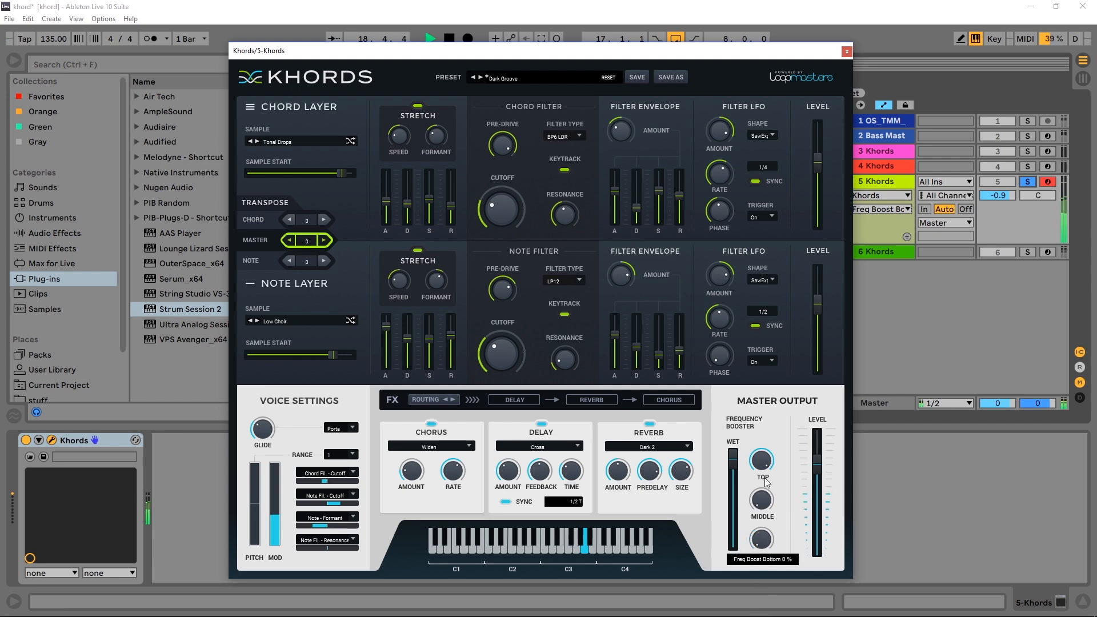
{"action": "left_click_drag", "start_coordinate": [733, 459], "coordinate": [760, 478]}
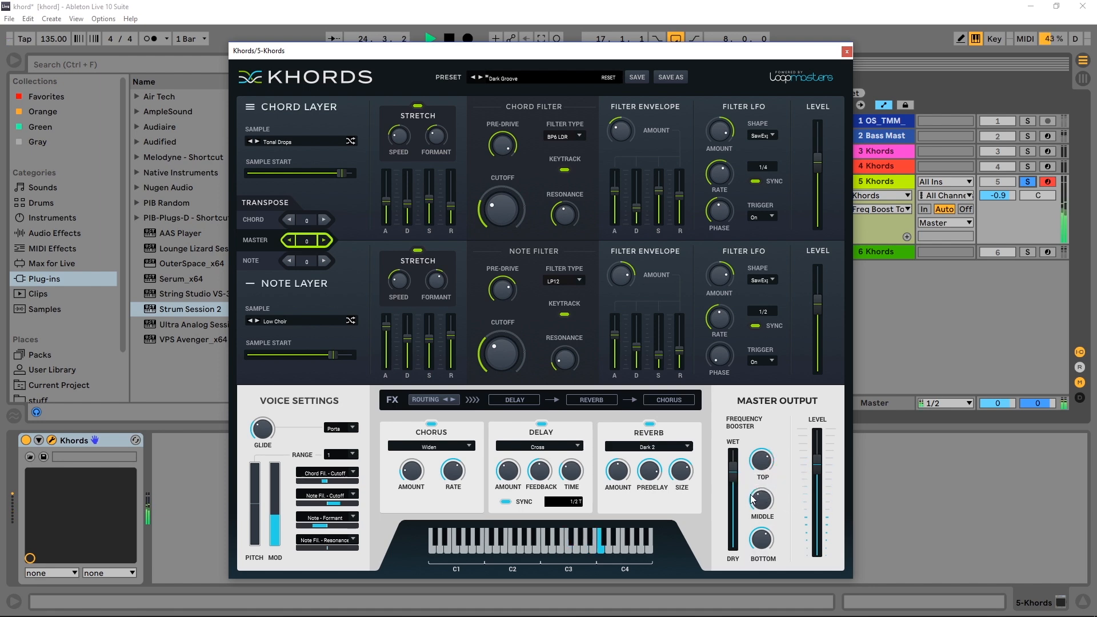
{"action": "key", "text": "space"}
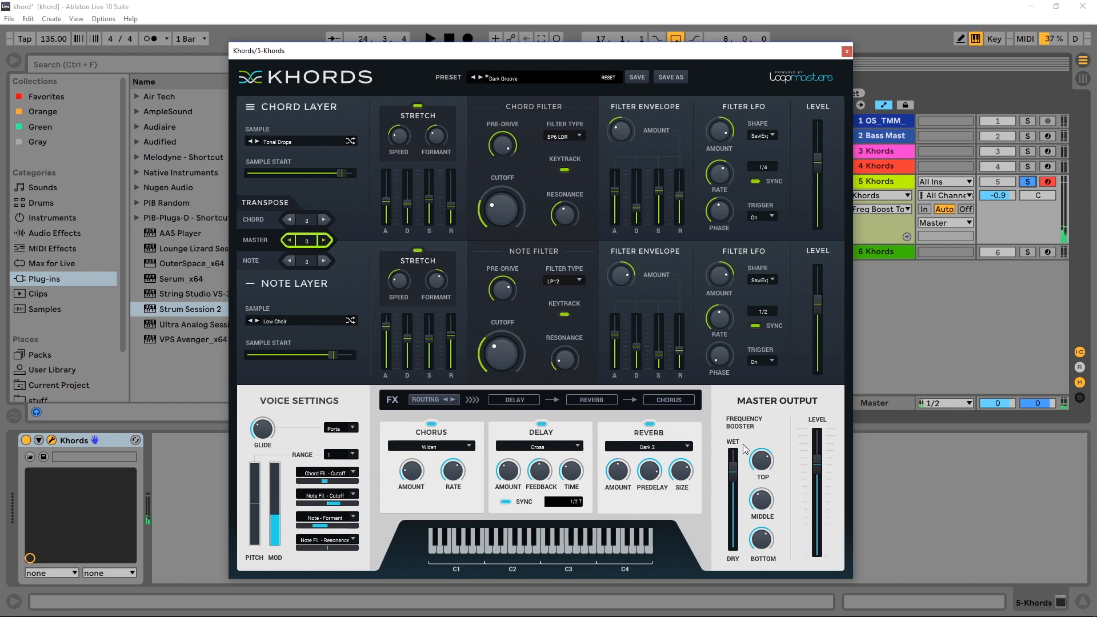